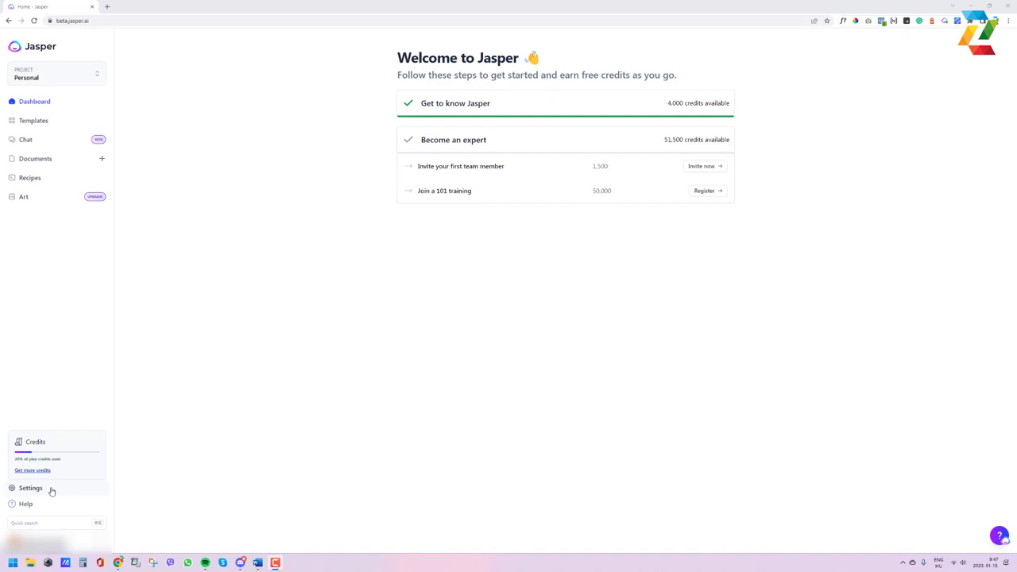
- Review the available input and output languages of the DeepL Translation integration in the settings, and return to the dashboard
left_click(30, 488)
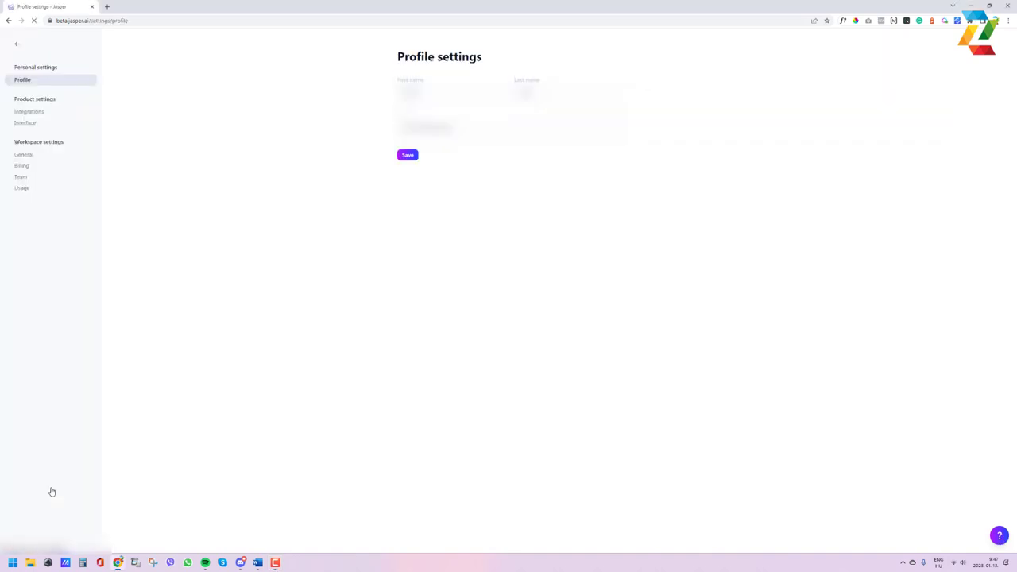
left_click(38, 111)
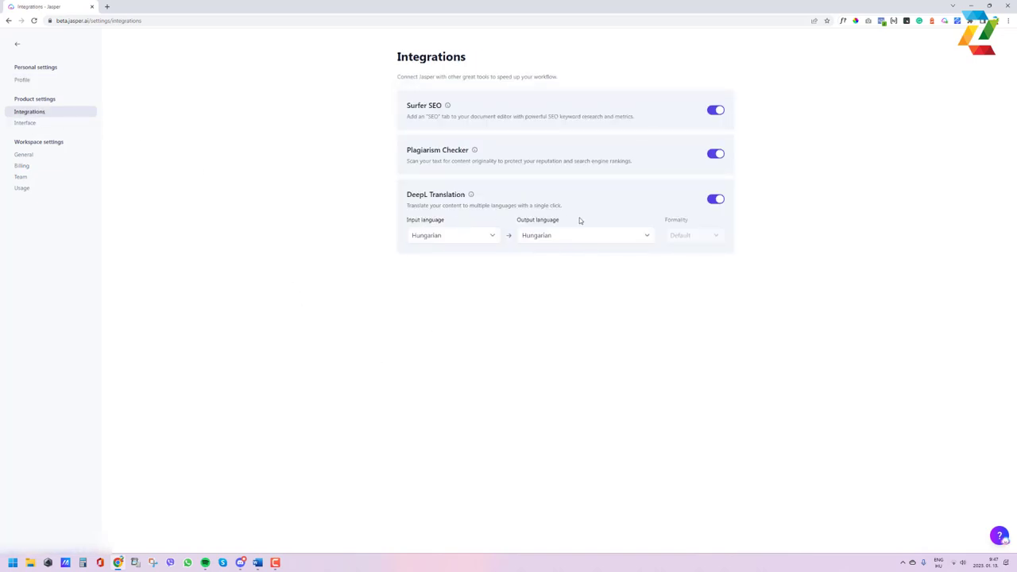
left_click(467, 232)
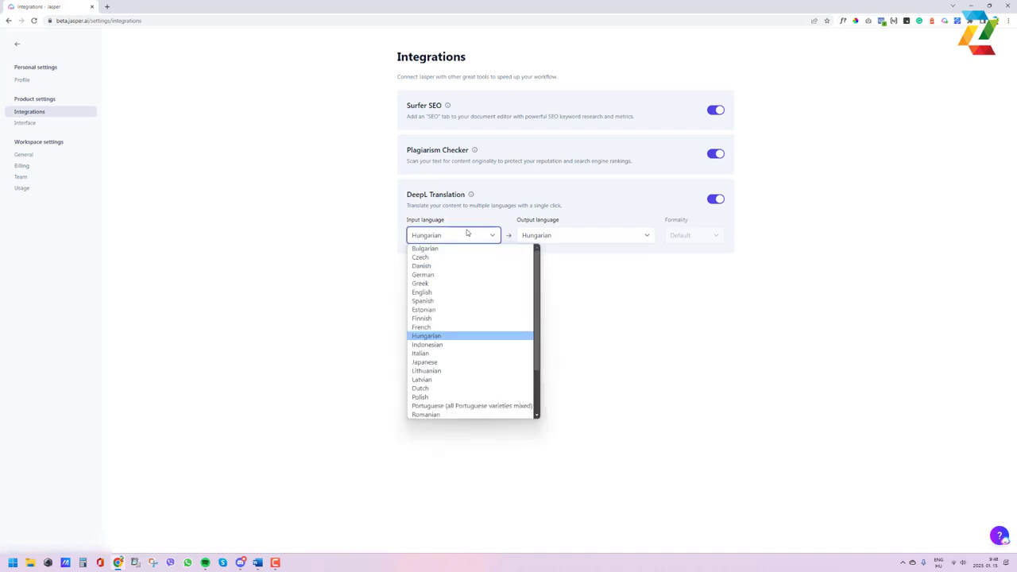
left_click(367, 232)
left_click(597, 236)
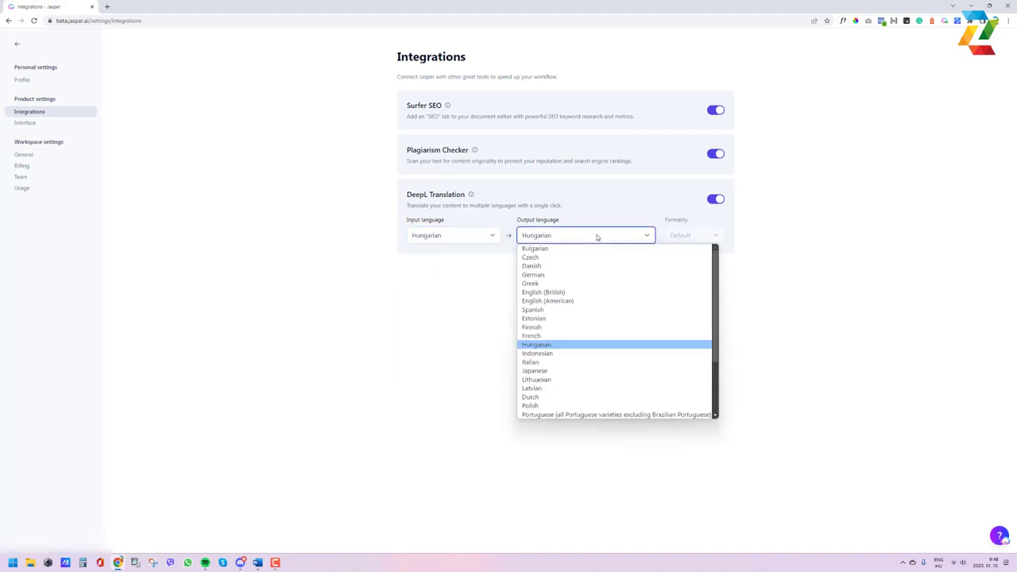
left_click(296, 215)
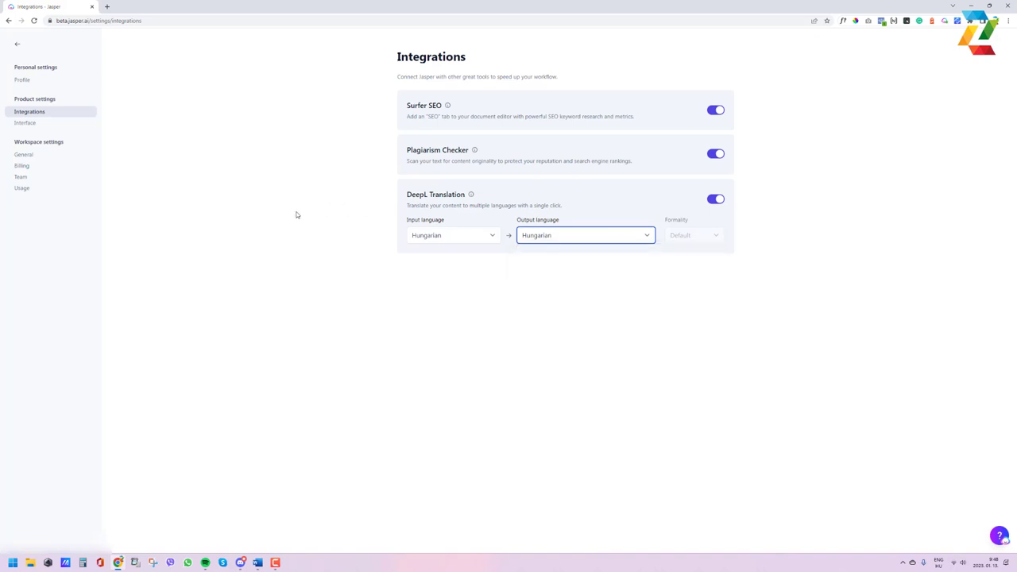
left_click(18, 45)
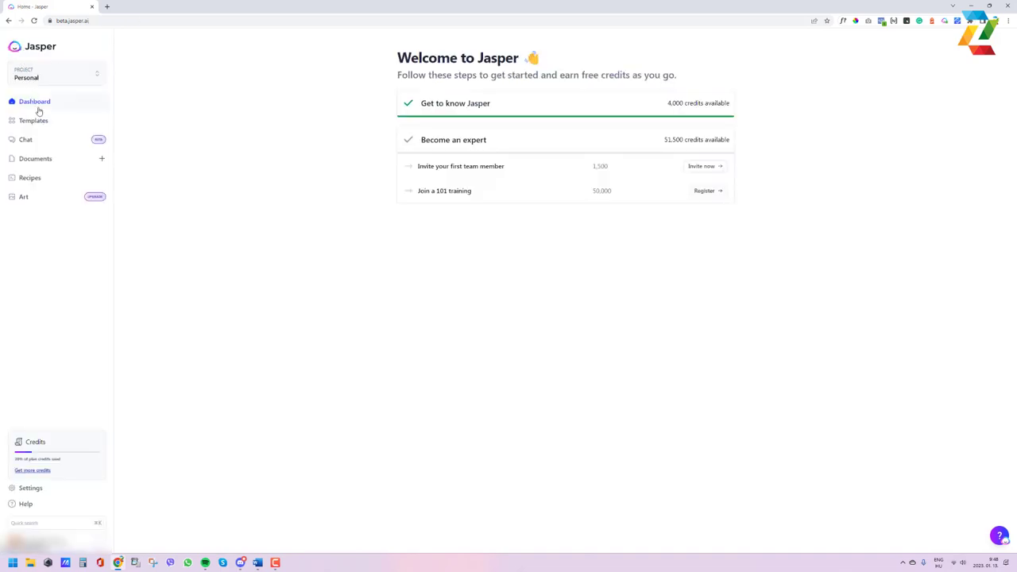
- Create a new document from the Documents template using the Social Media Campaign workflow
left_click(39, 127)
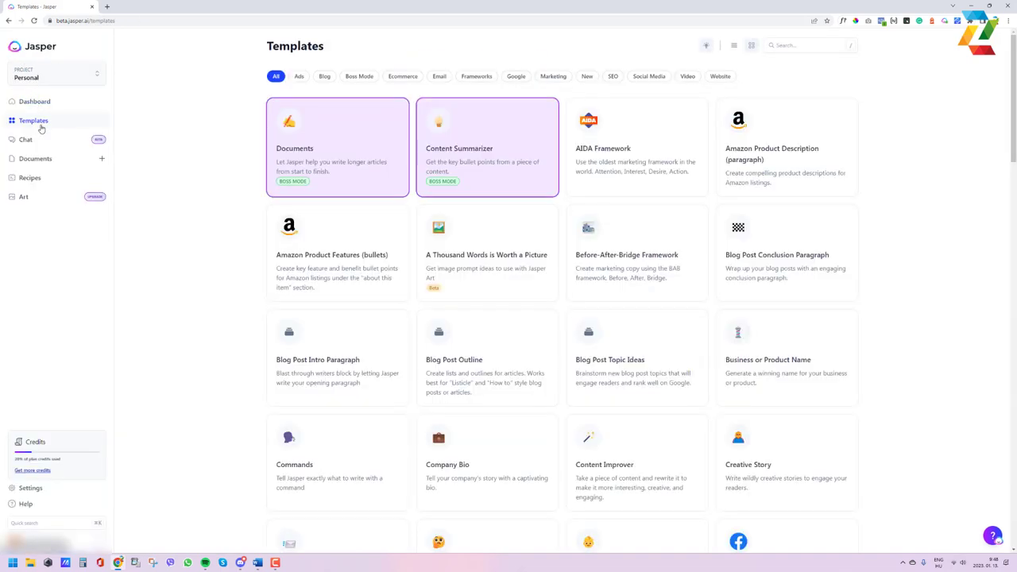
left_click(322, 171)
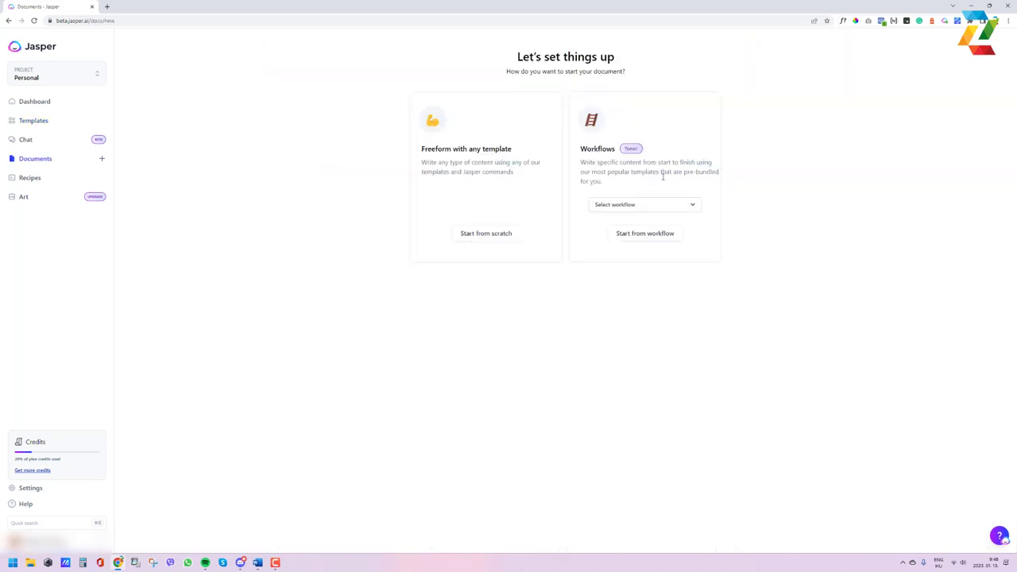
left_click(692, 205)
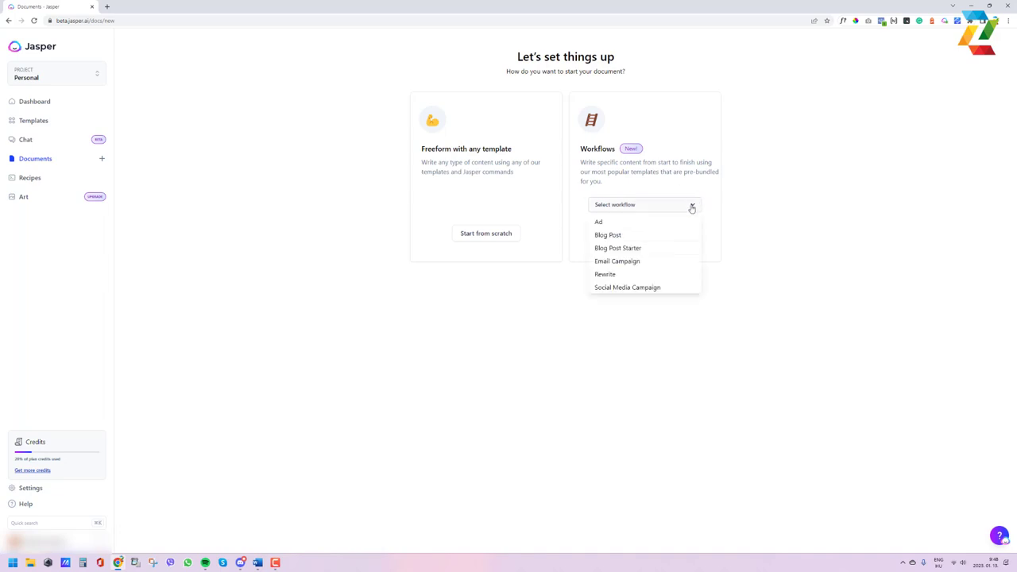
left_click(654, 288)
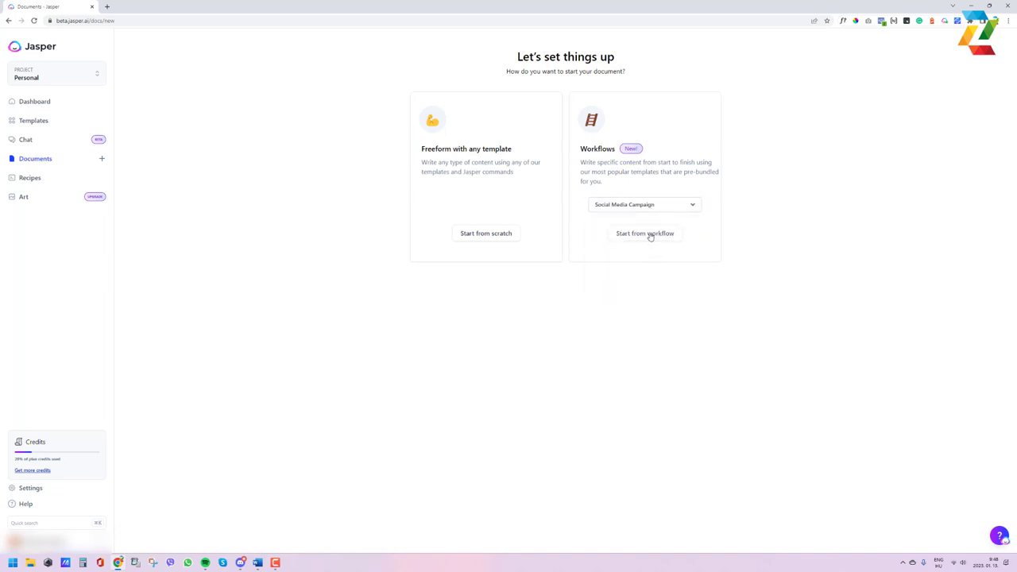
left_click(645, 234)
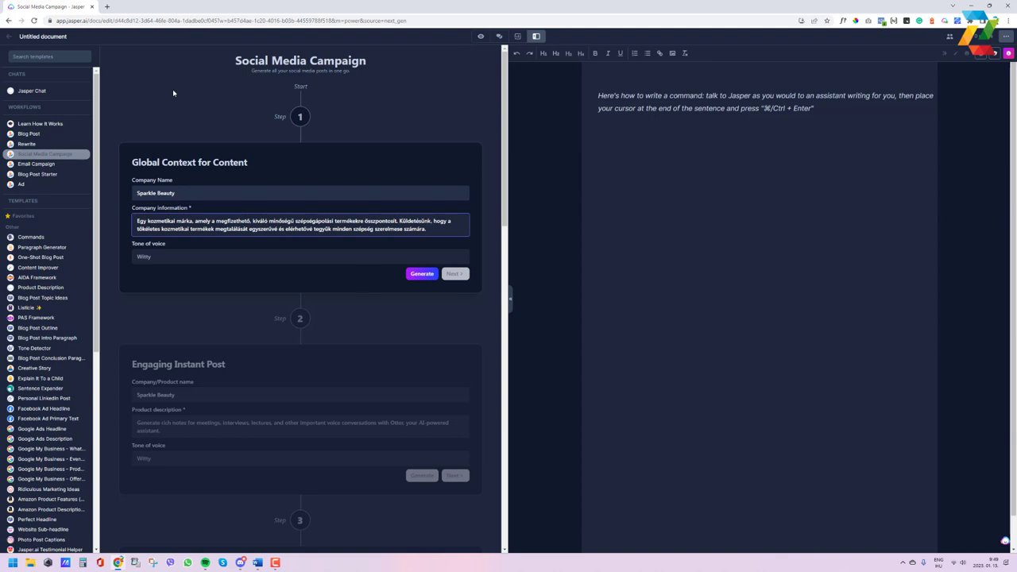
- Generate the Global Context for Content for the company Sparkle Beauty and accept it to proceed to the workflow's second stage
left_click(422, 273)
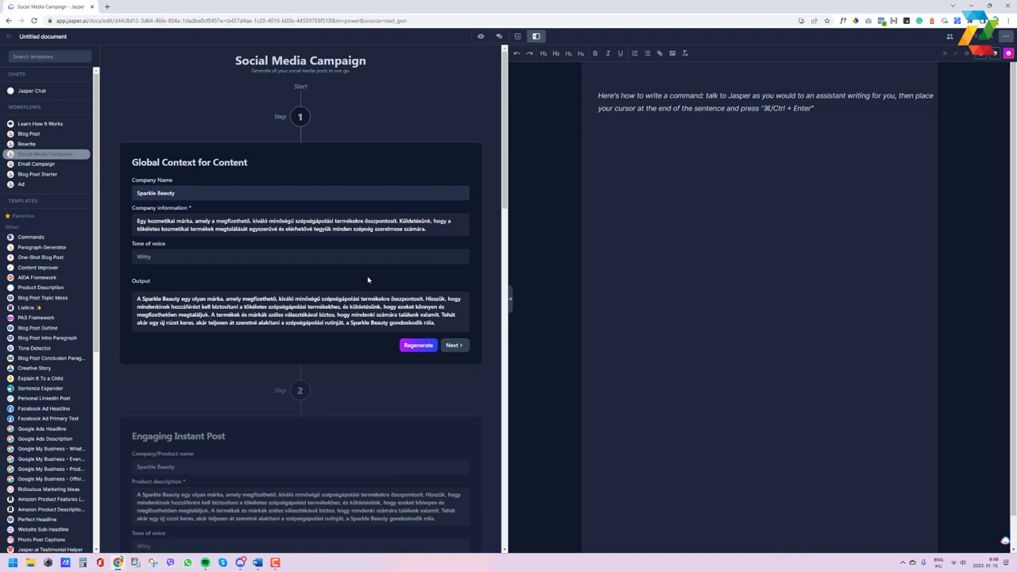
scroll(368, 280, "down", 1)
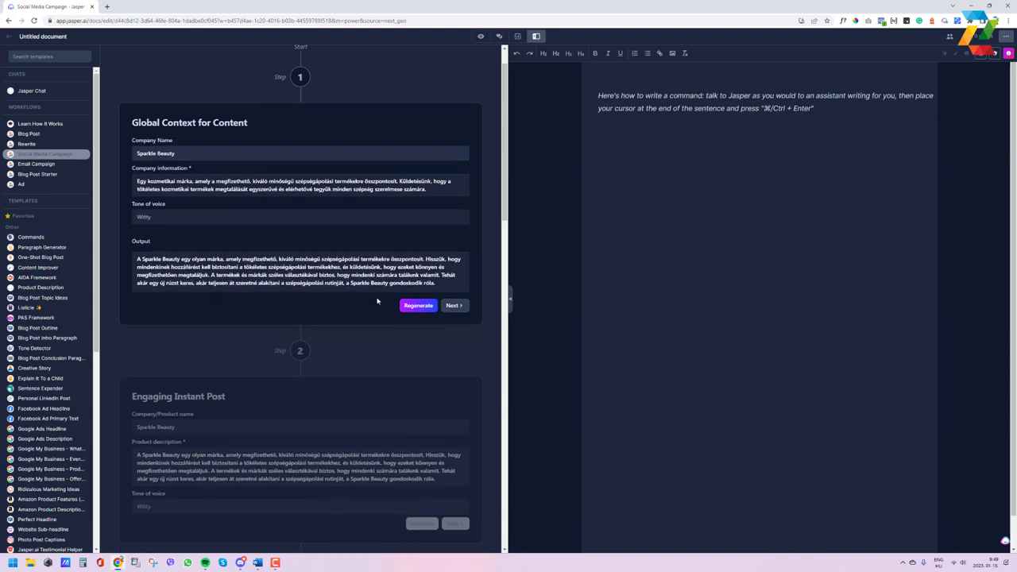
left_click(455, 306)
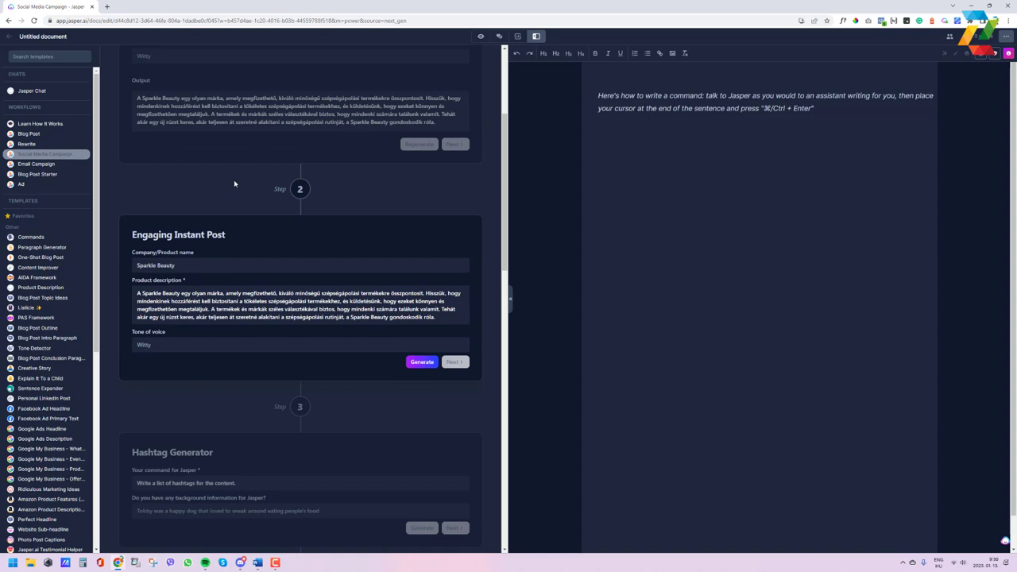
- Generate the Engaging Instant Post for Sparkle Beauty, regenerate it once, and add the new version to the document
scroll(199, 190, "down", 1)
scroll(161, 181, "up", 3)
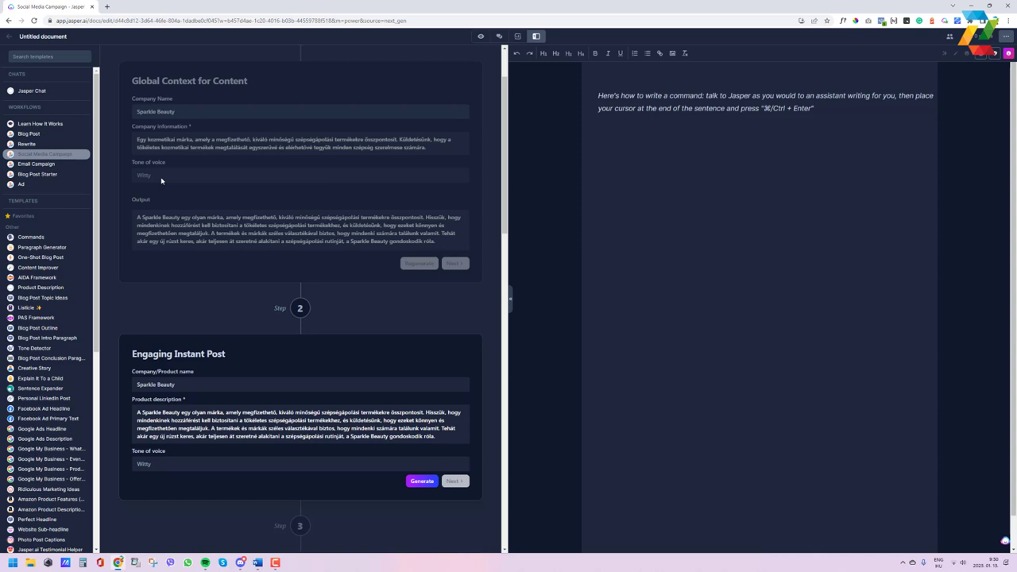
scroll(211, 236, "down", 3)
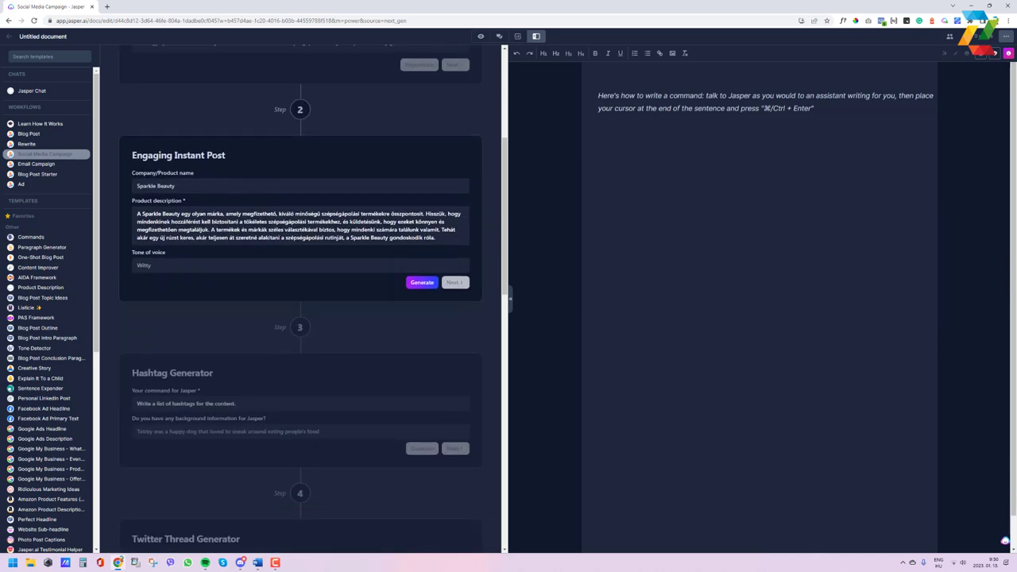
left_click(415, 284)
scroll(206, 324, "down", 1)
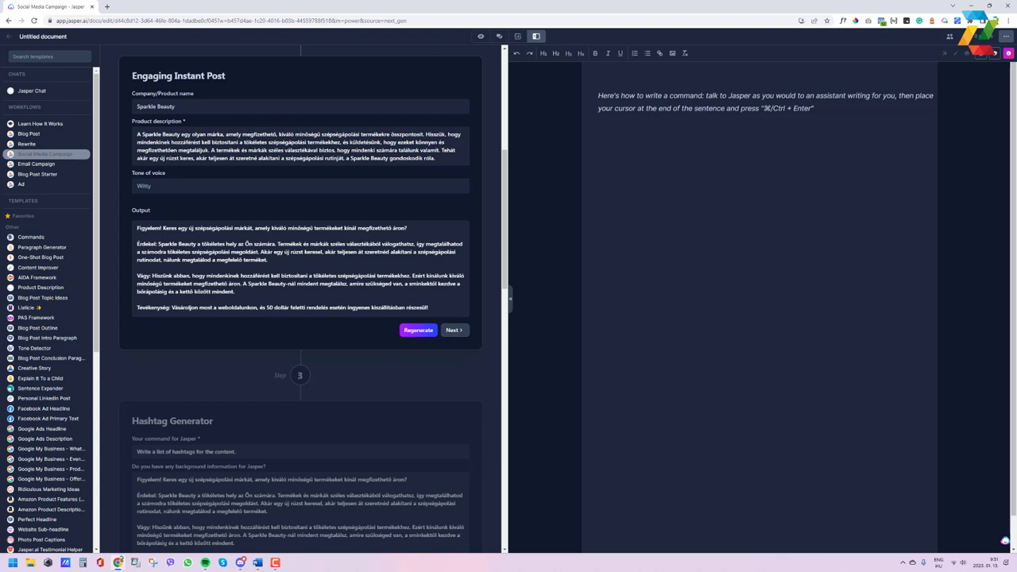
left_click(408, 330)
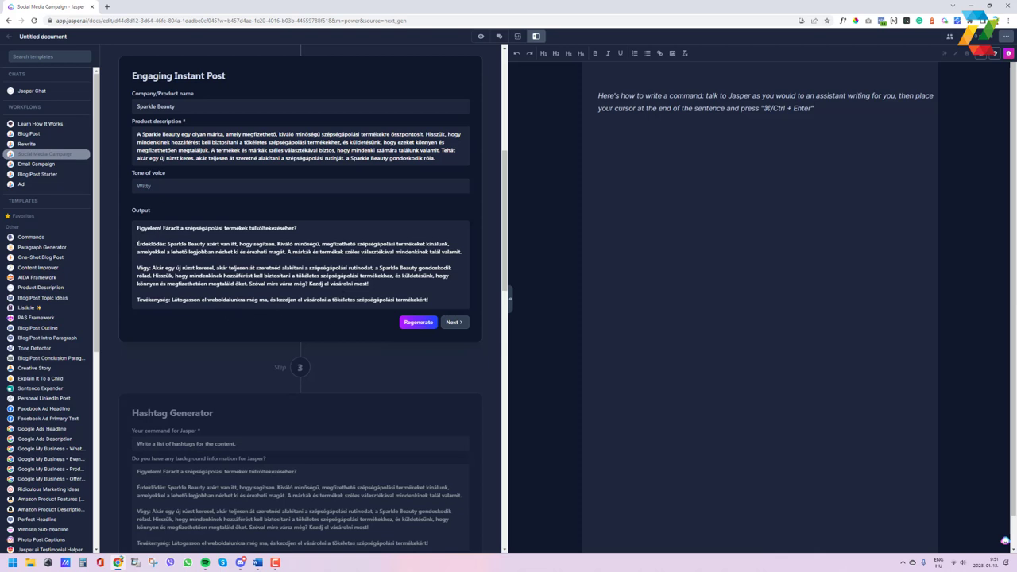
left_click(454, 321)
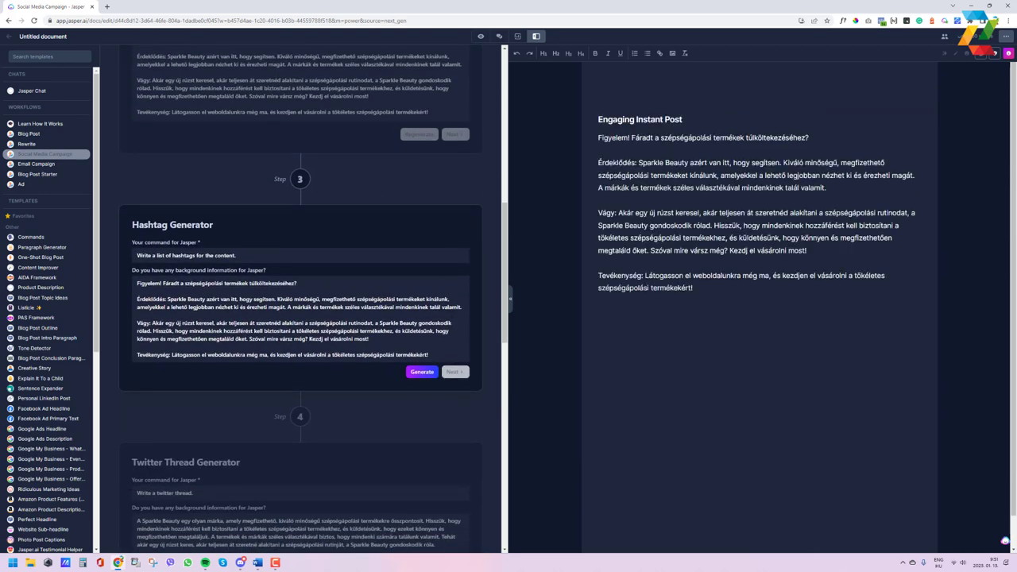
- Generate the hashtag list and the Twitter thread with their preset commands, and add both to the document
left_click(428, 374)
left_click(455, 399)
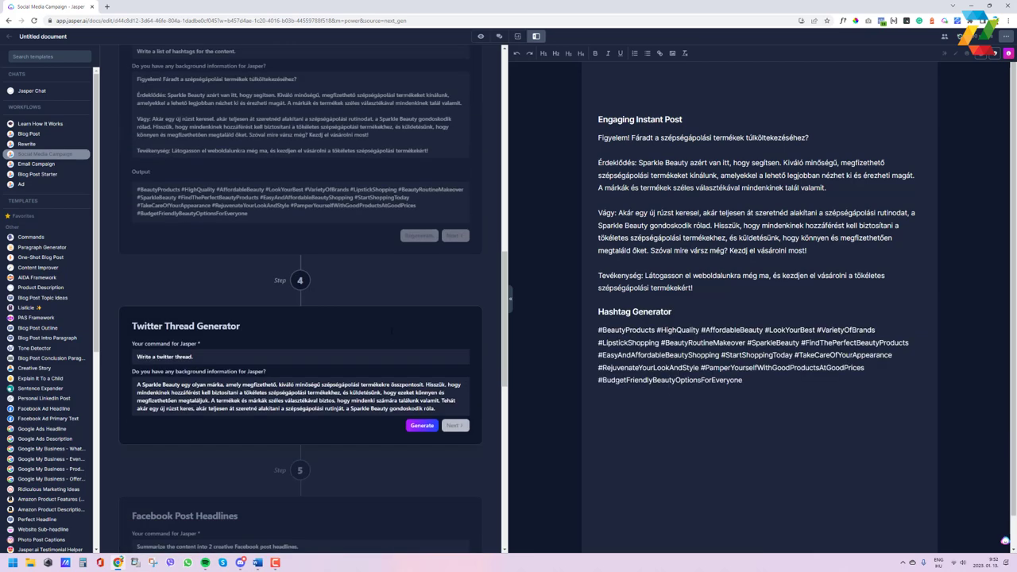
left_click(421, 349)
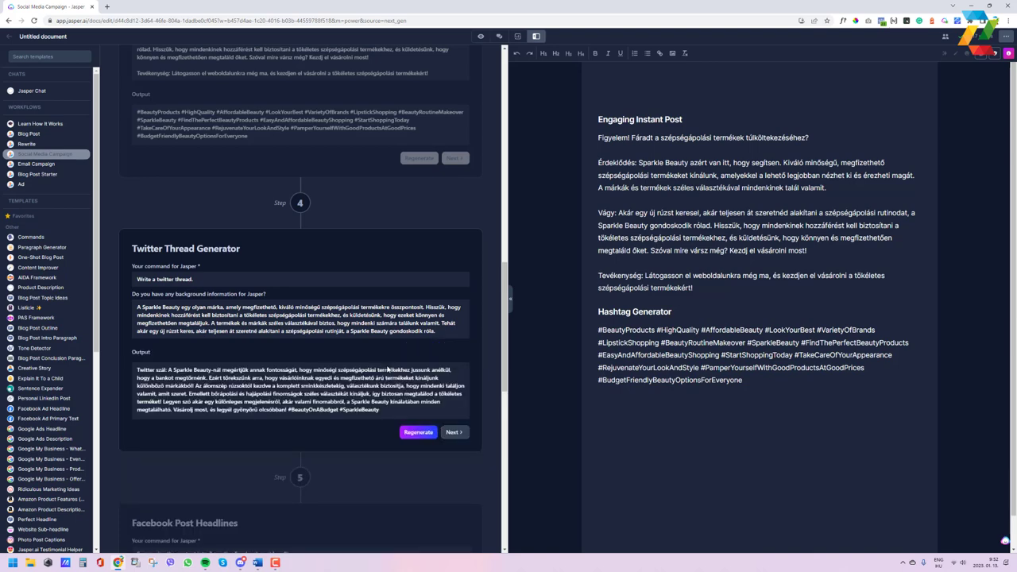
scroll(455, 352, "down", 2)
left_click(455, 353)
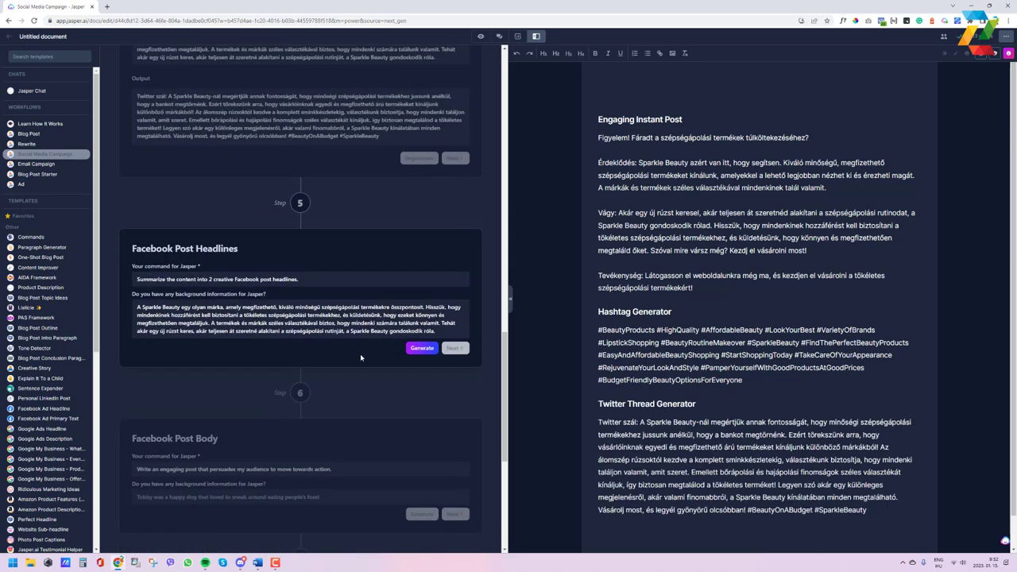
- Generate two creative Facebook post headlines from the company background and add them to the document
left_click(422, 348)
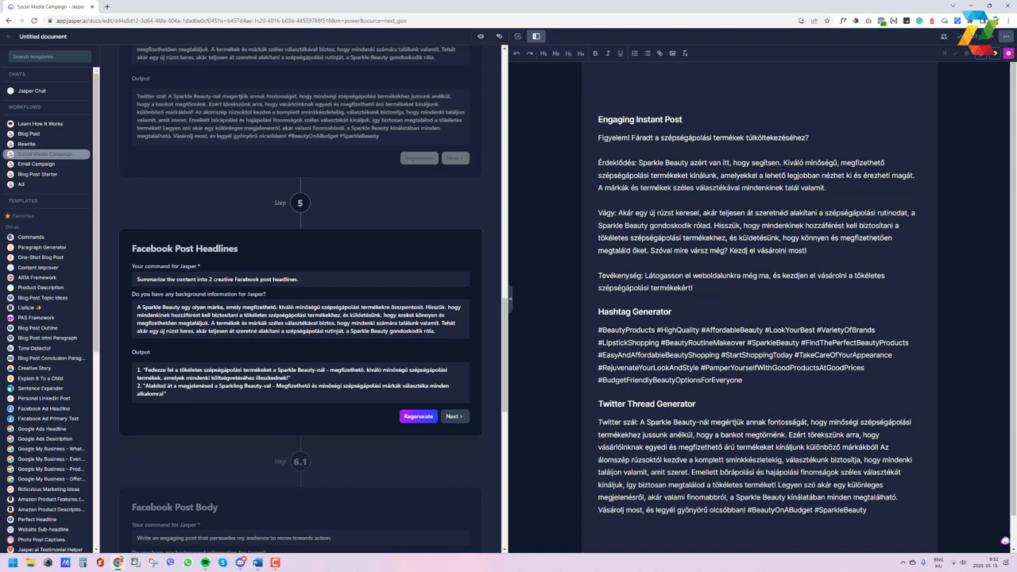
scroll(238, 302, "down", 1)
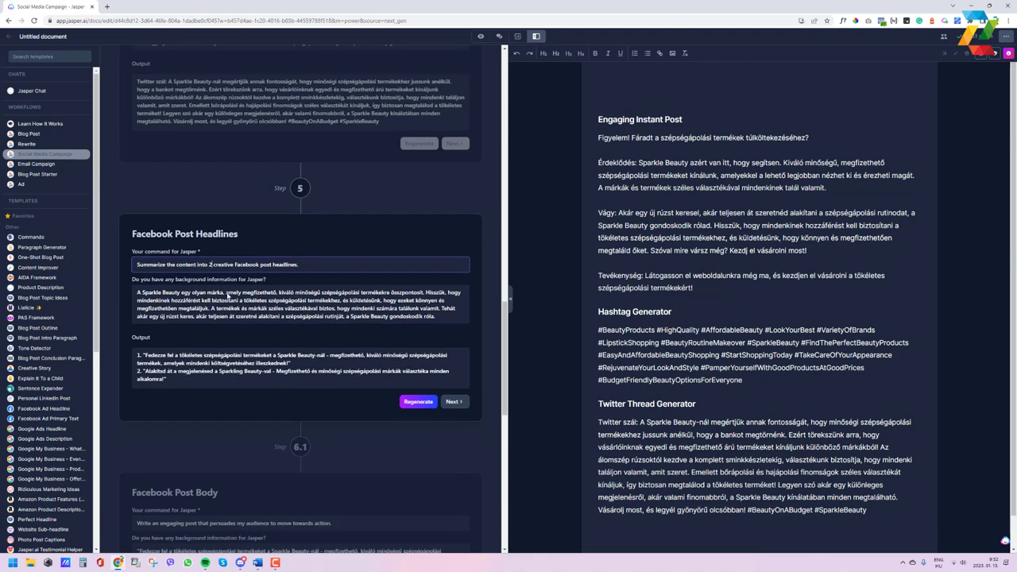
left_click(453, 338)
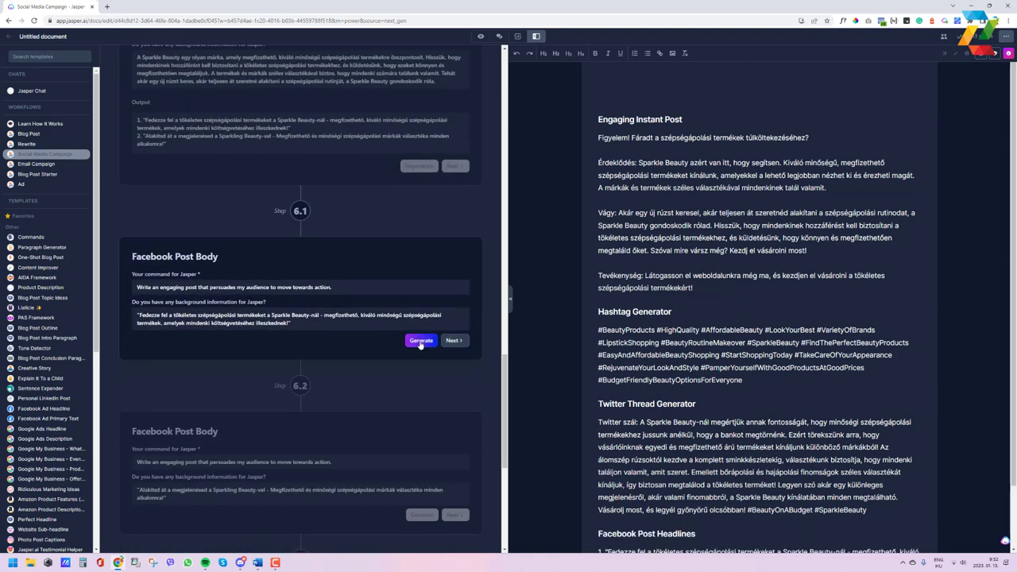
- Generate a Facebook post body for each of the two headlines and accept both texts
left_click(421, 343)
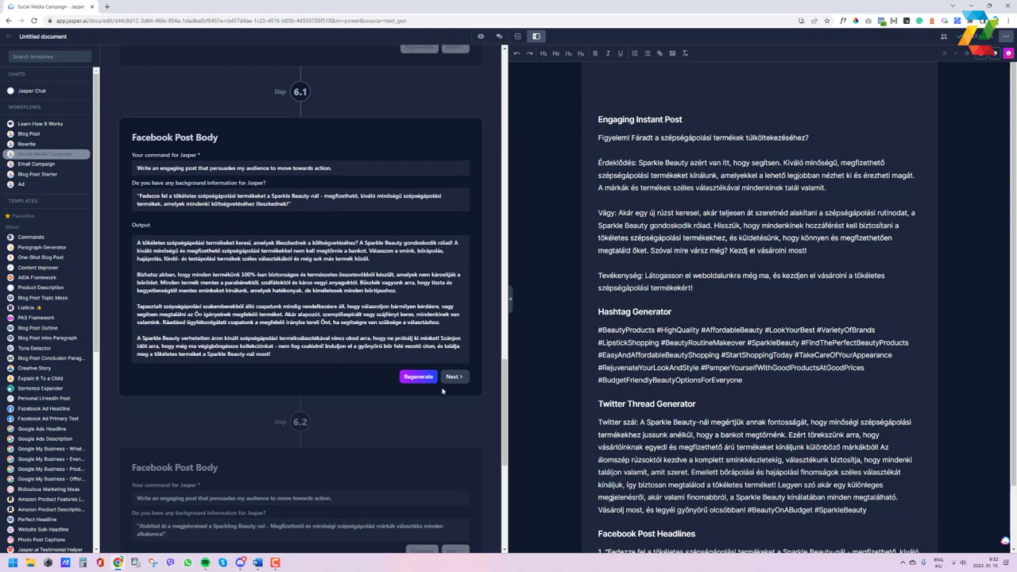
left_click(452, 379)
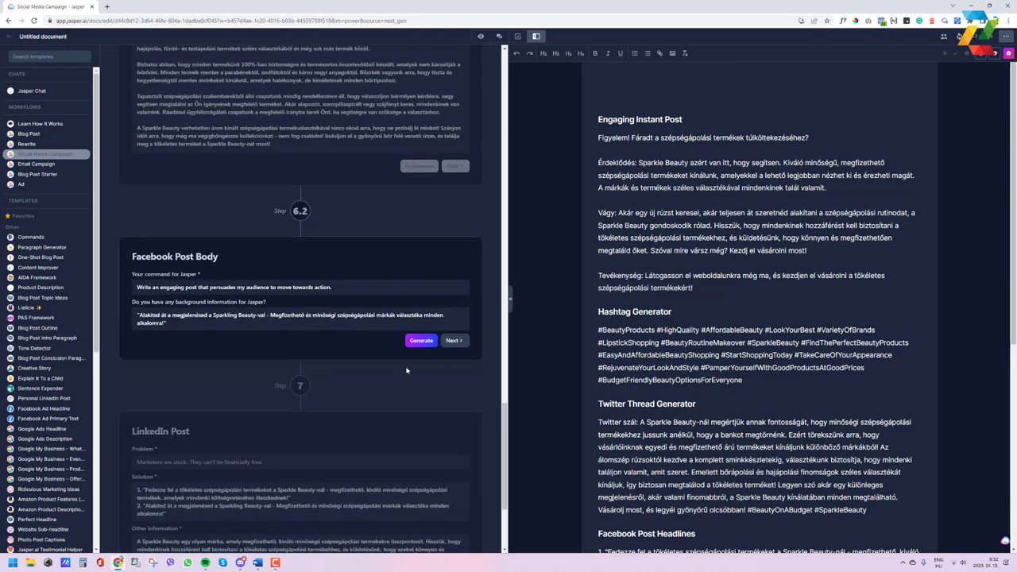
left_click(421, 340)
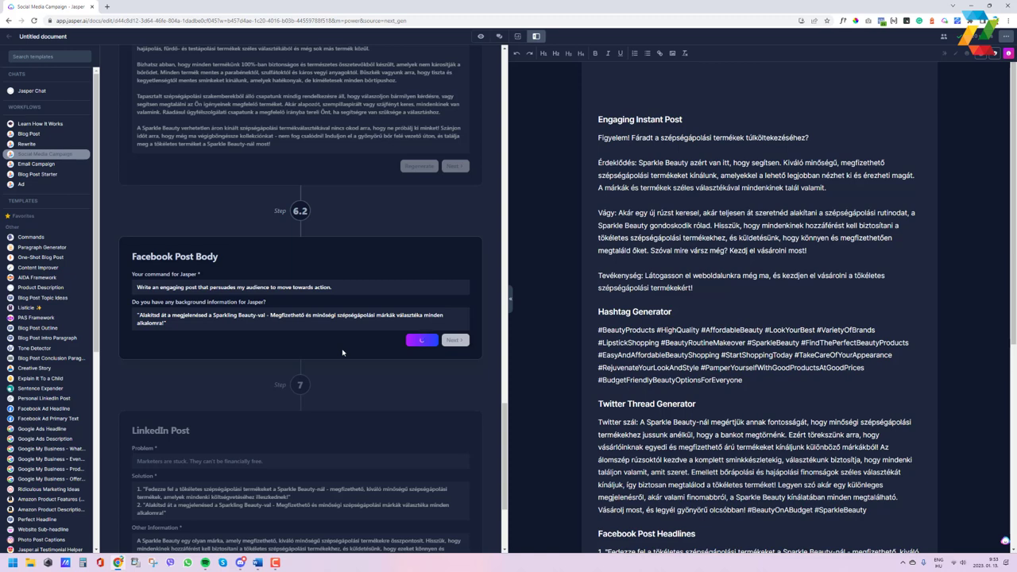
scroll(396, 397, "down", 2)
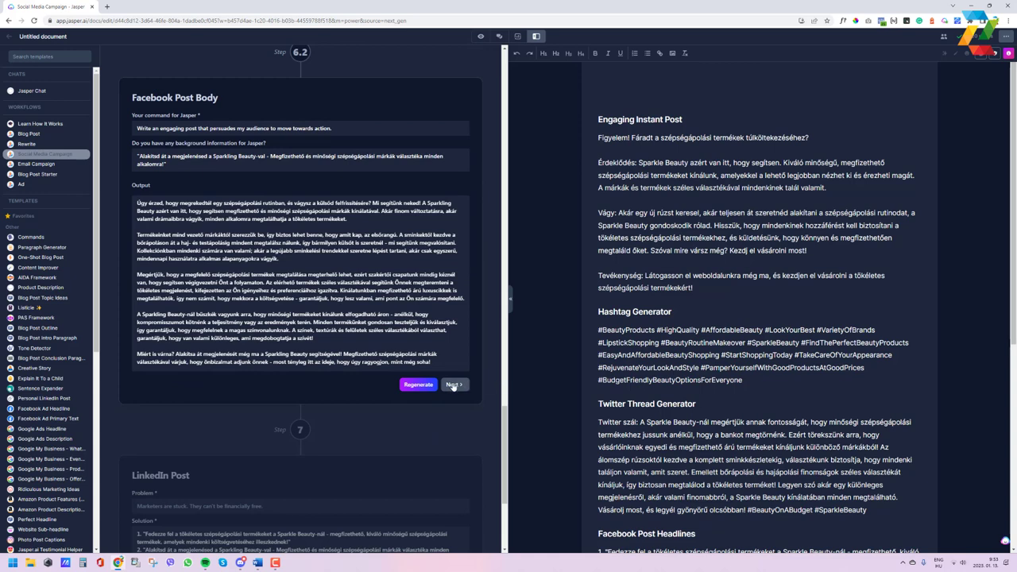
left_click(453, 385)
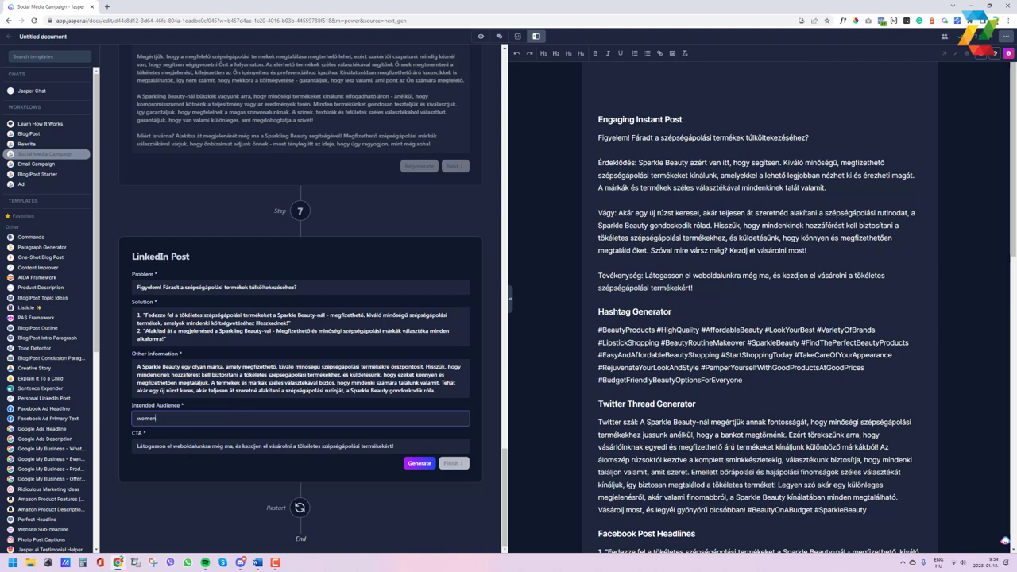
- Generate the LinkedIn post with the overspending question as problem, "women" as intended audience and the website visit sentence as CTA
left_click(420, 465)
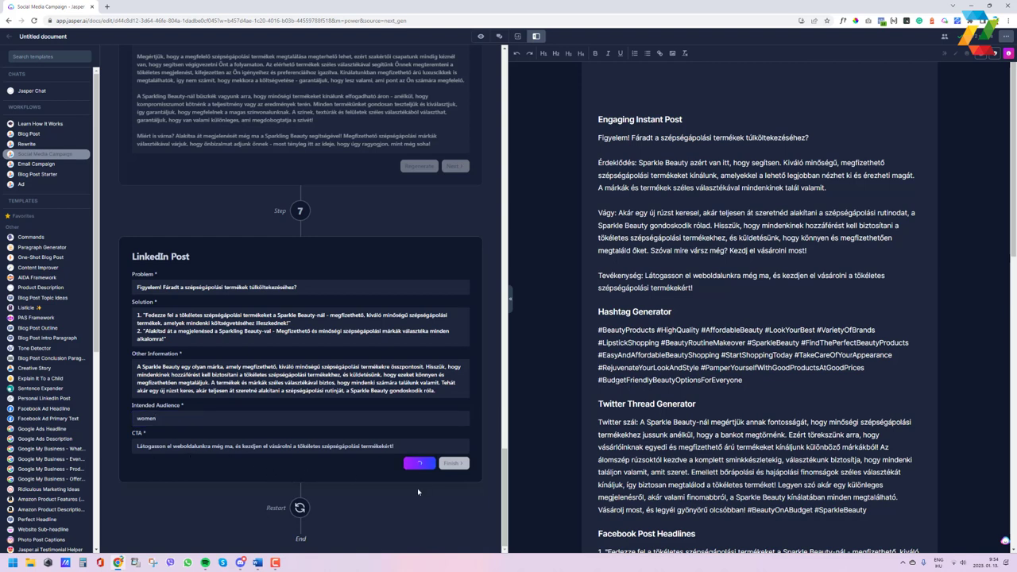